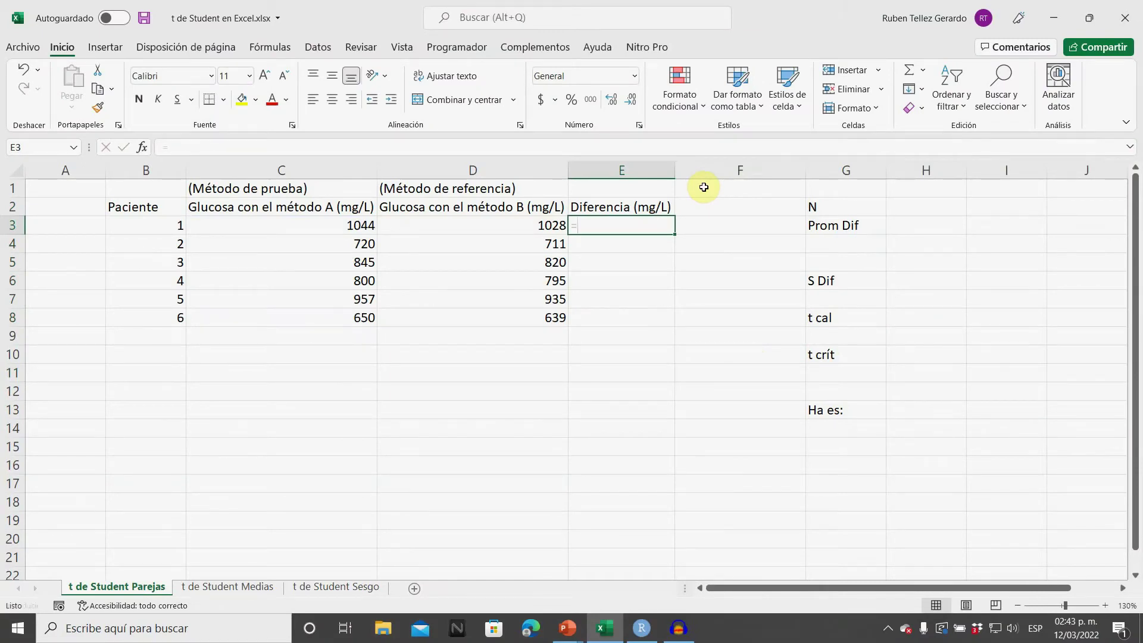
- Calculate the Diferencia column in E3:E8 as method A minus method B, using =C3-D3 filled down for all six patients
text(=)
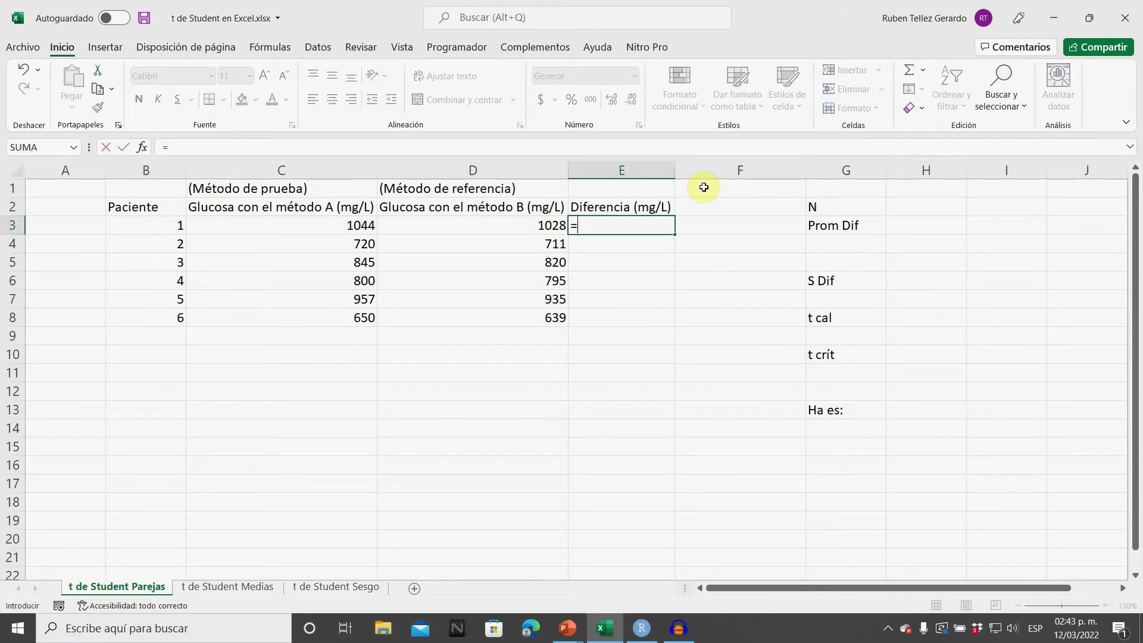
click(314, 230)
text(-)
click(460, 231)
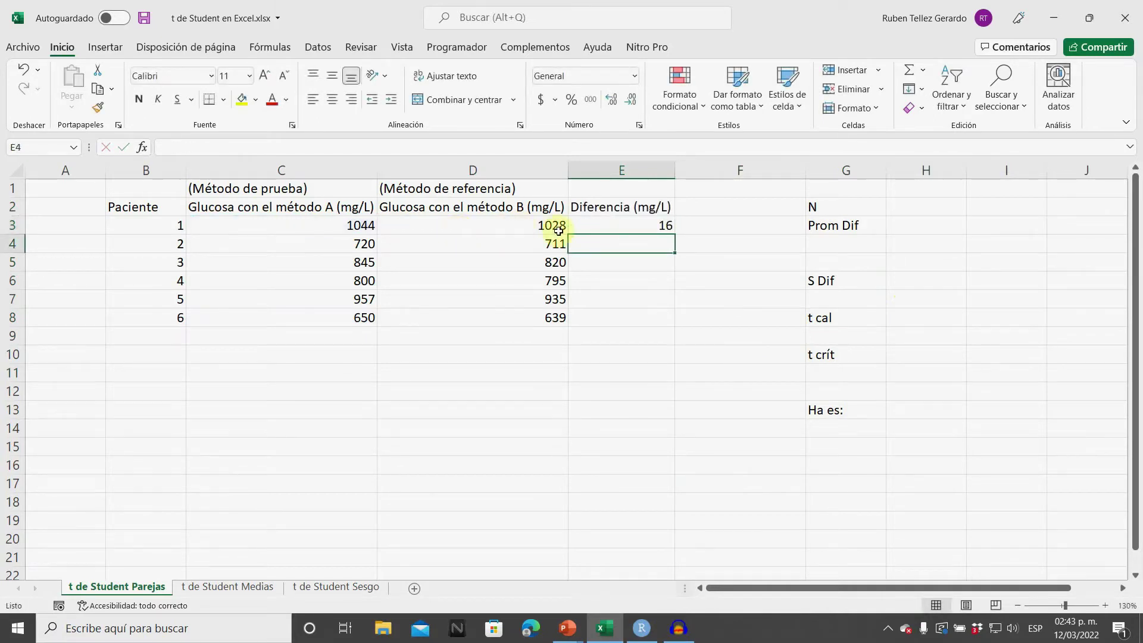
click(628, 225)
drag(675, 234, 663, 319)
- Count the differences E3:E8 with CONTAR in cell H2, beside the N label
click(923, 210)
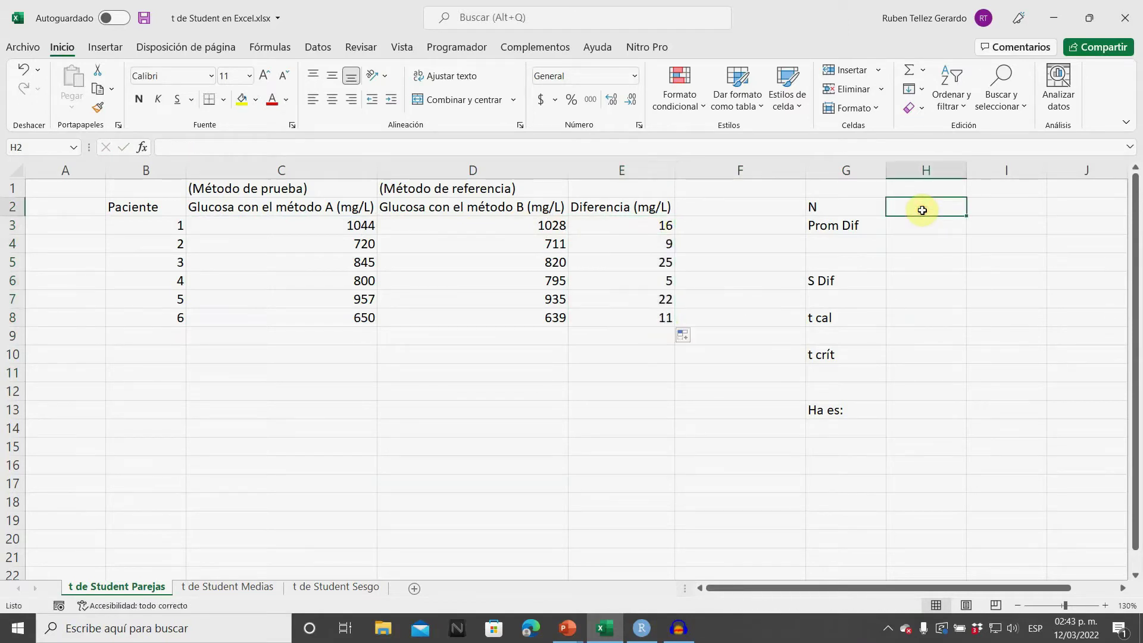
text(=CONT)
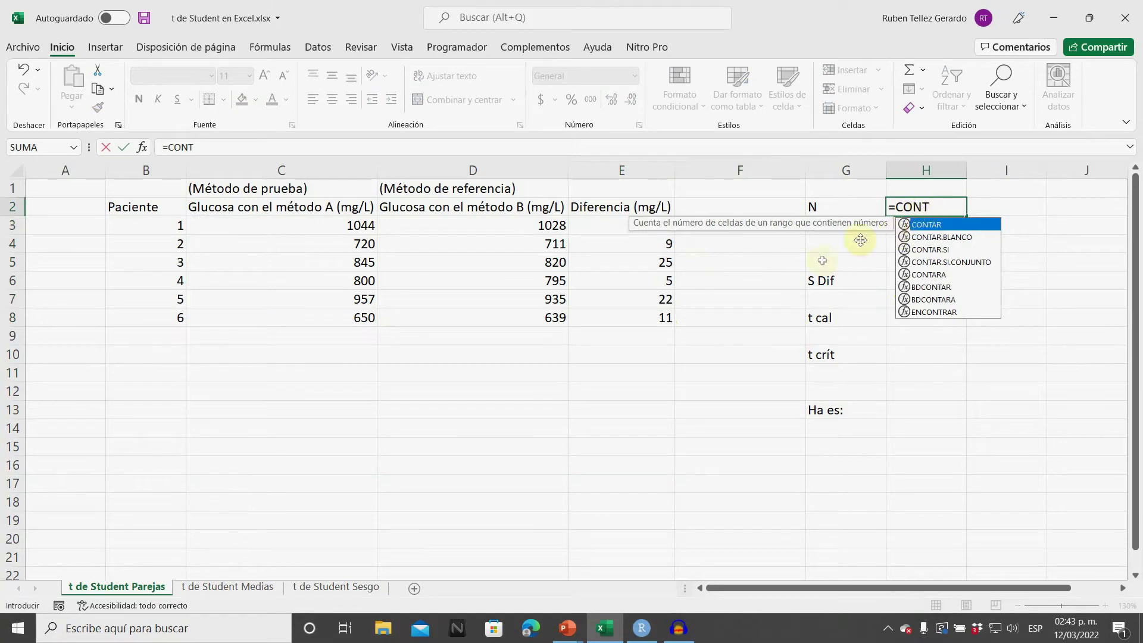
key(Tab)
drag(626, 233, 595, 323)
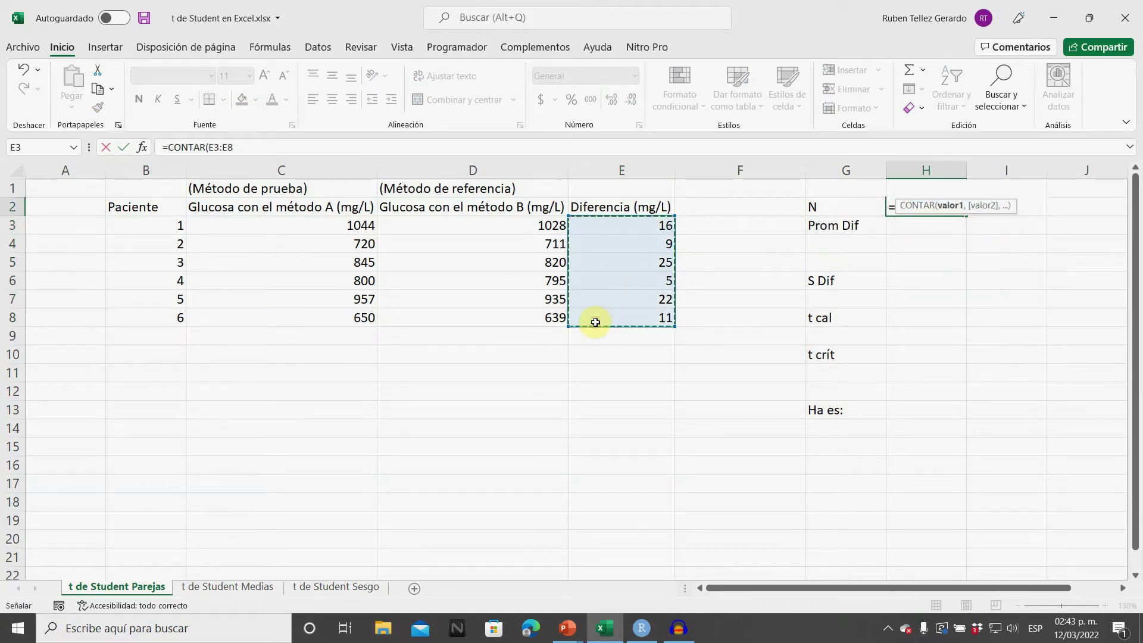
key(Return)
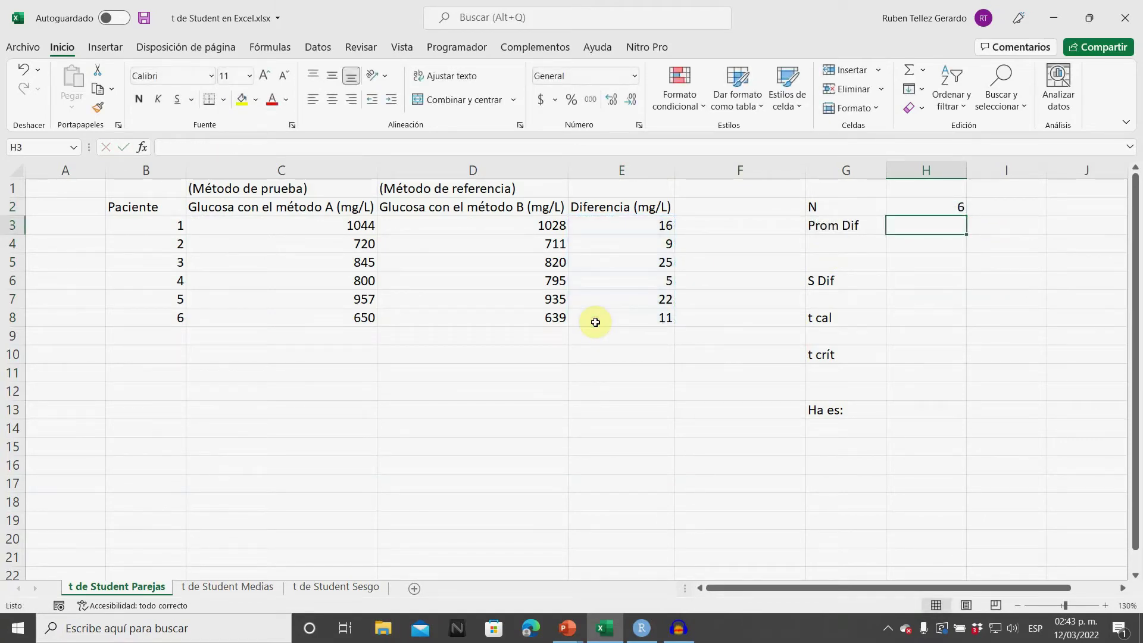
- Calculate the mean difference in H3, beside Prom Dif, with =PROMEDIO(E3:E8)
text(=PROM)
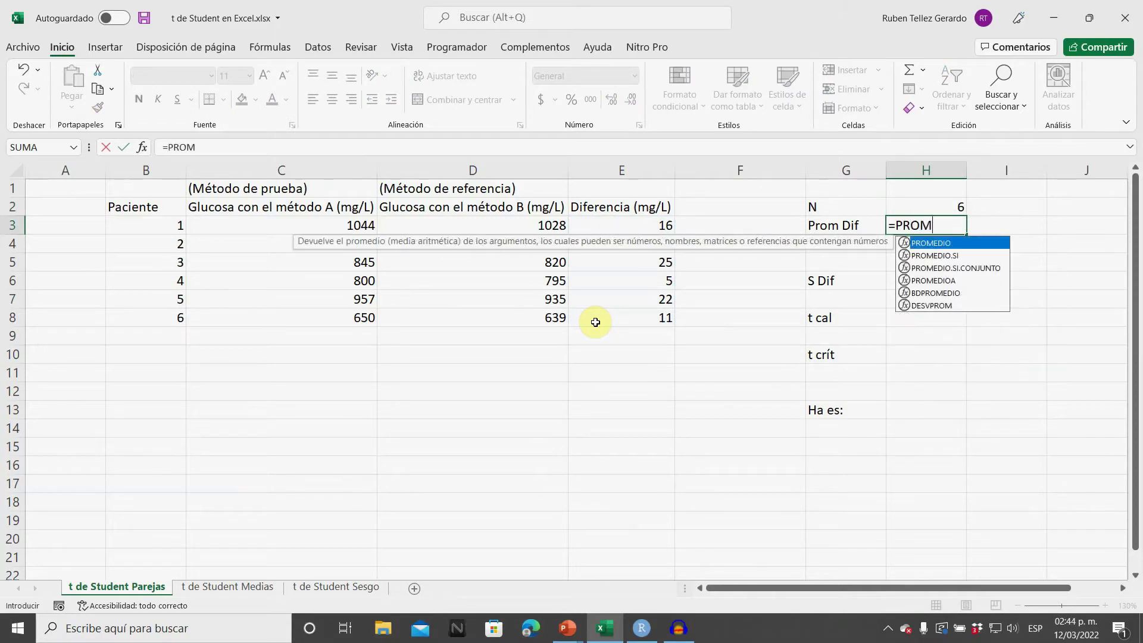
key(Tab)
drag(669, 225, 628, 317)
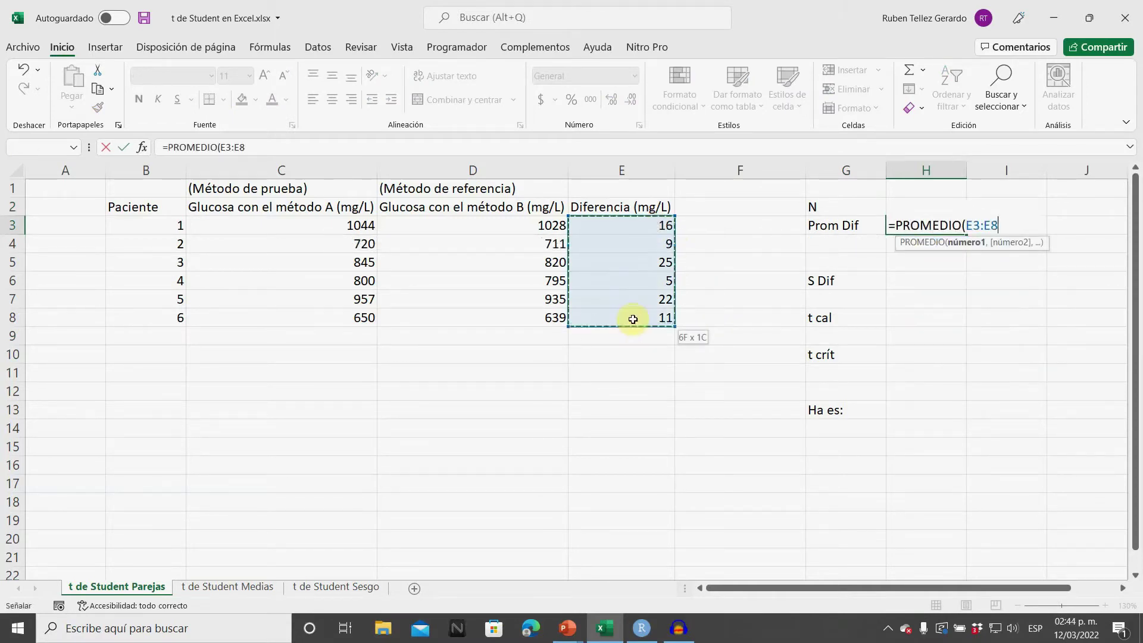
text())
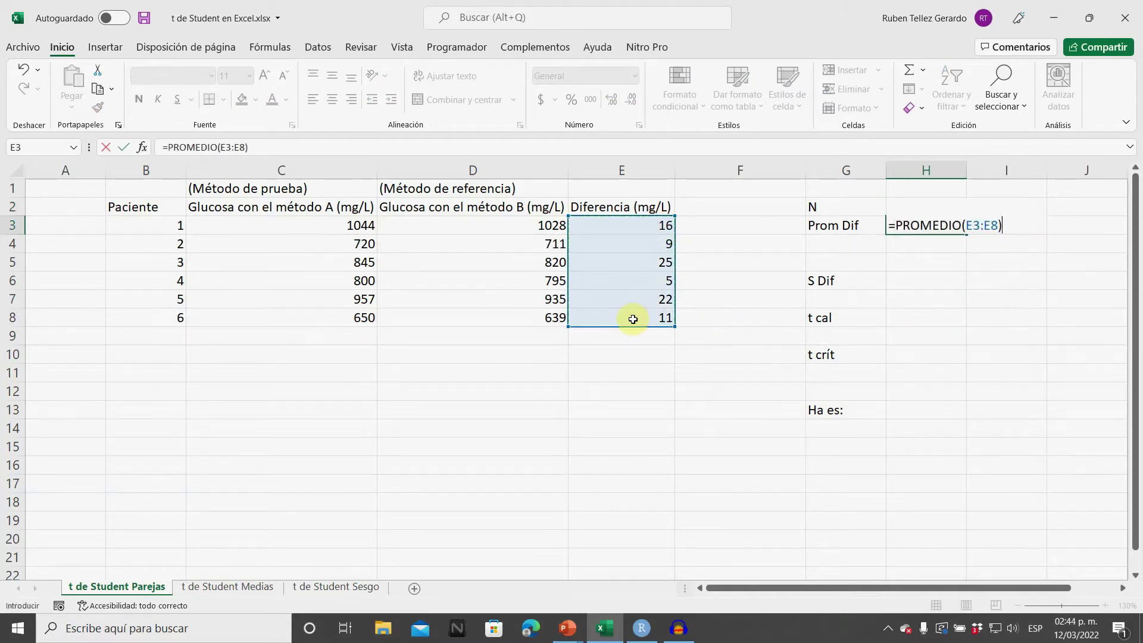
key(Return)
- Calculate the sample standard deviation of the differences E3:E8 with DESVEST.M in H6, beside S Dif
key(Down)
key(Down)
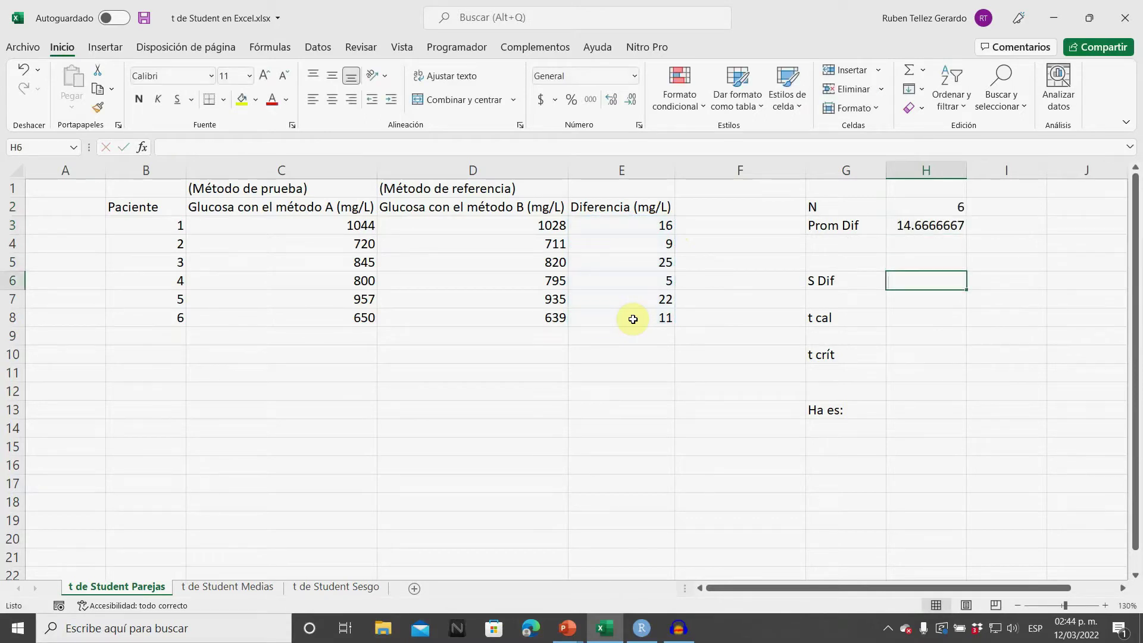
text(=DES)
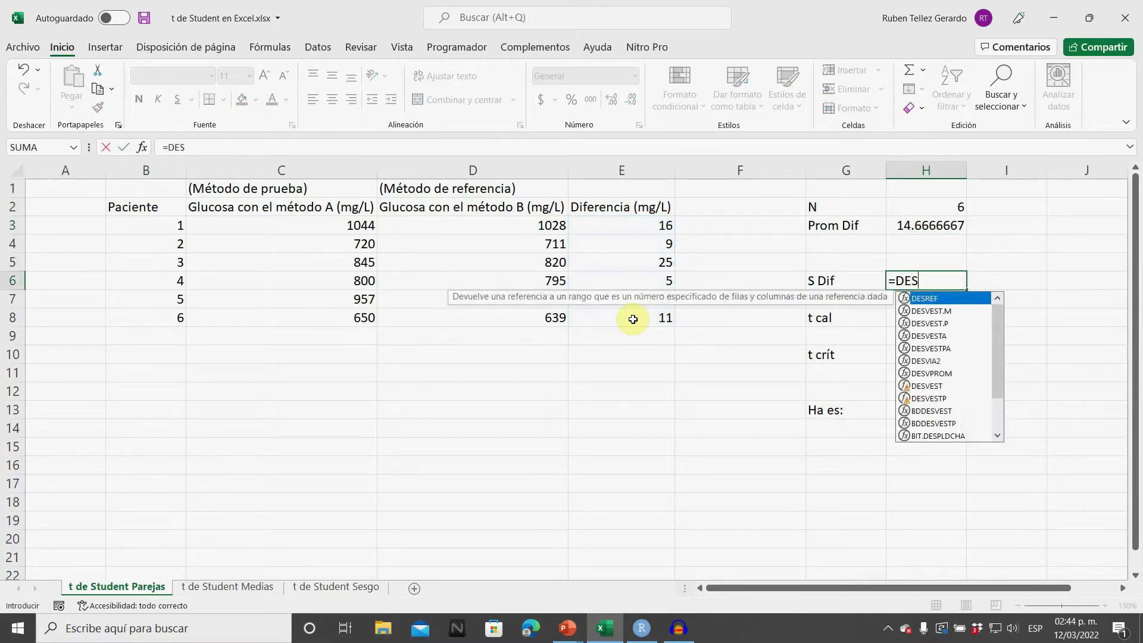
key(Down)
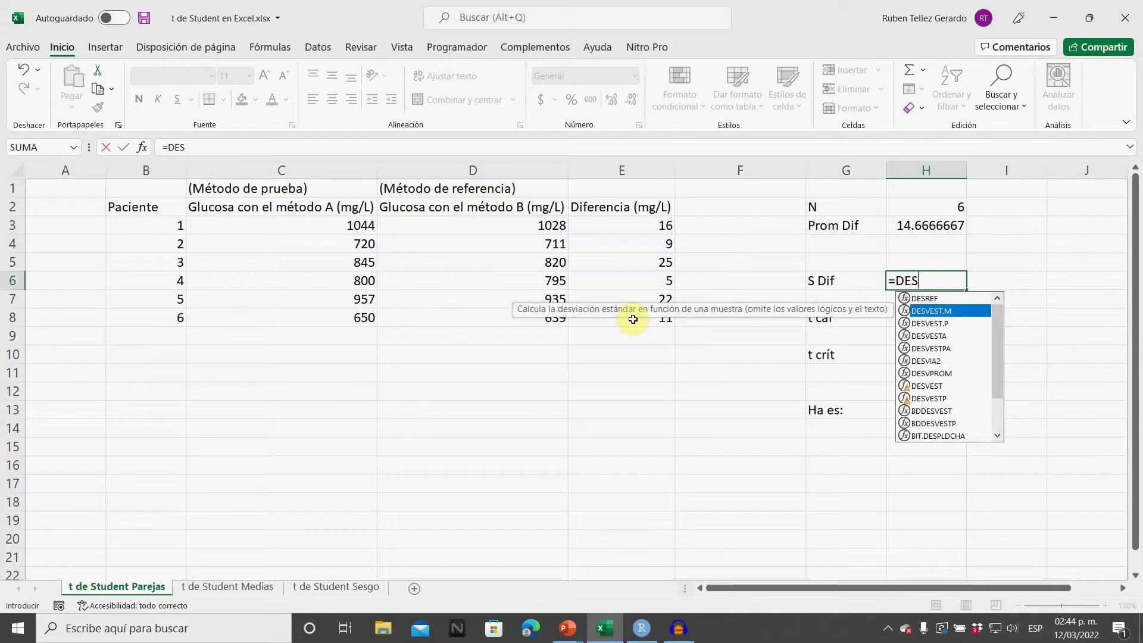
key(Tab)
drag(659, 225, 638, 314)
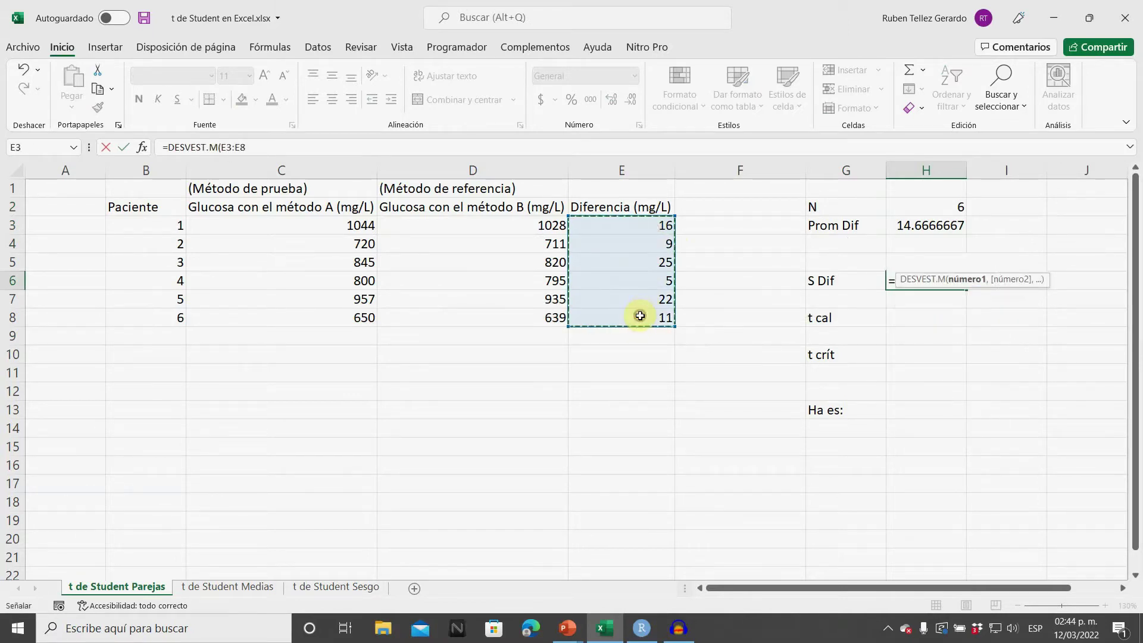
key(Return)
- Calculate the t statistic in H8, beside t cal, with the formula =(H3)/(H6/RAIZ(H2))
key(Return)
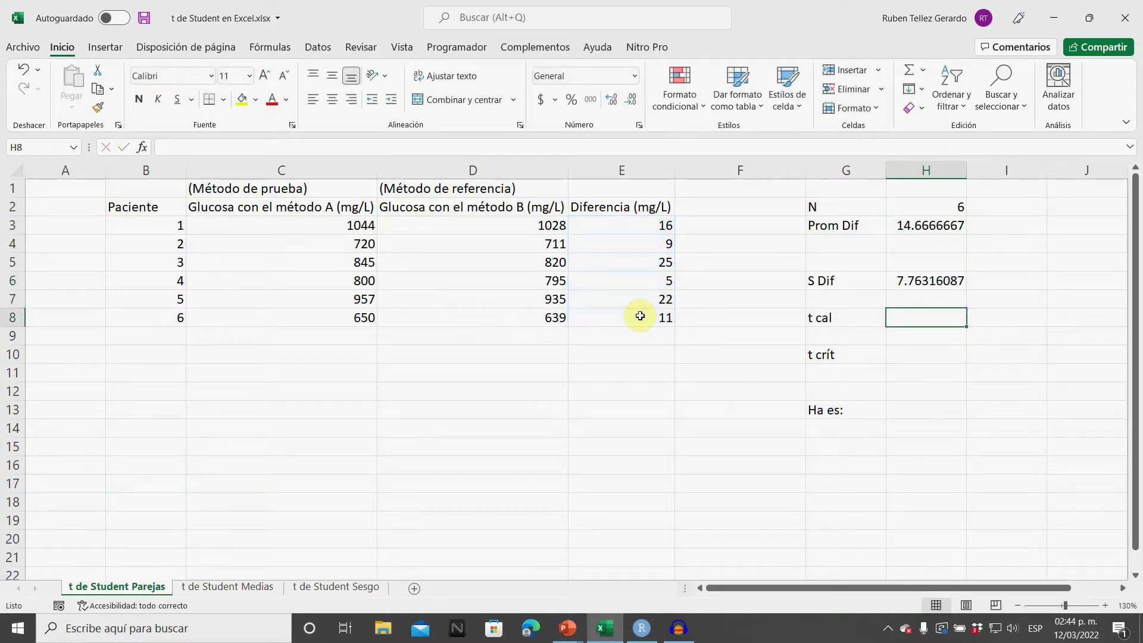
text(=)
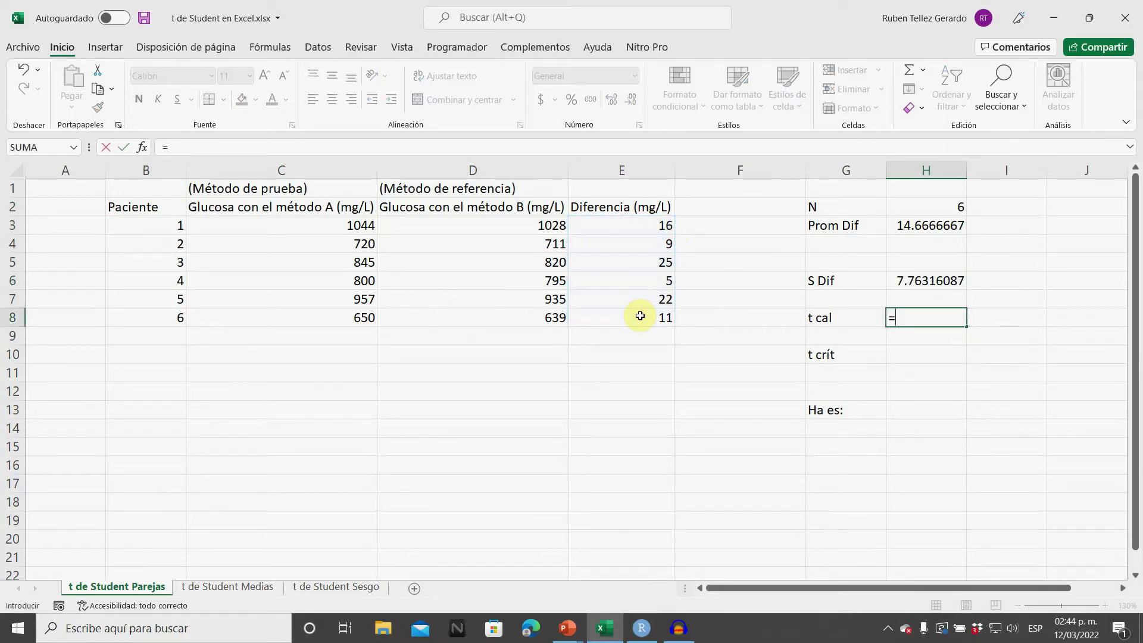
text(()
click(923, 226)
text())
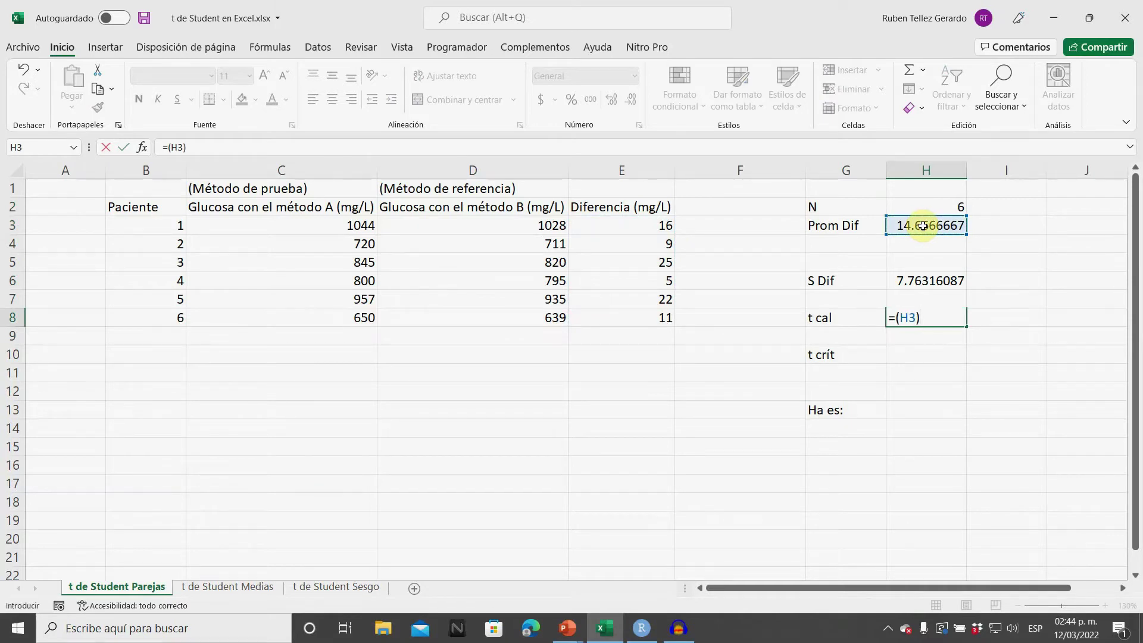
text(/()
click(912, 278)
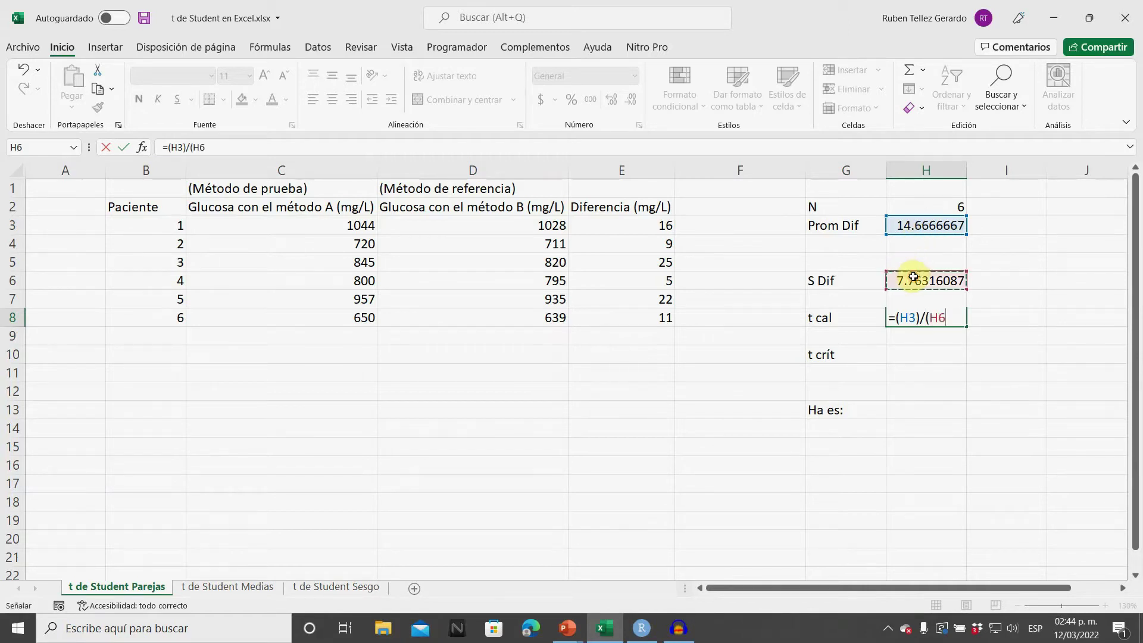
text(/)
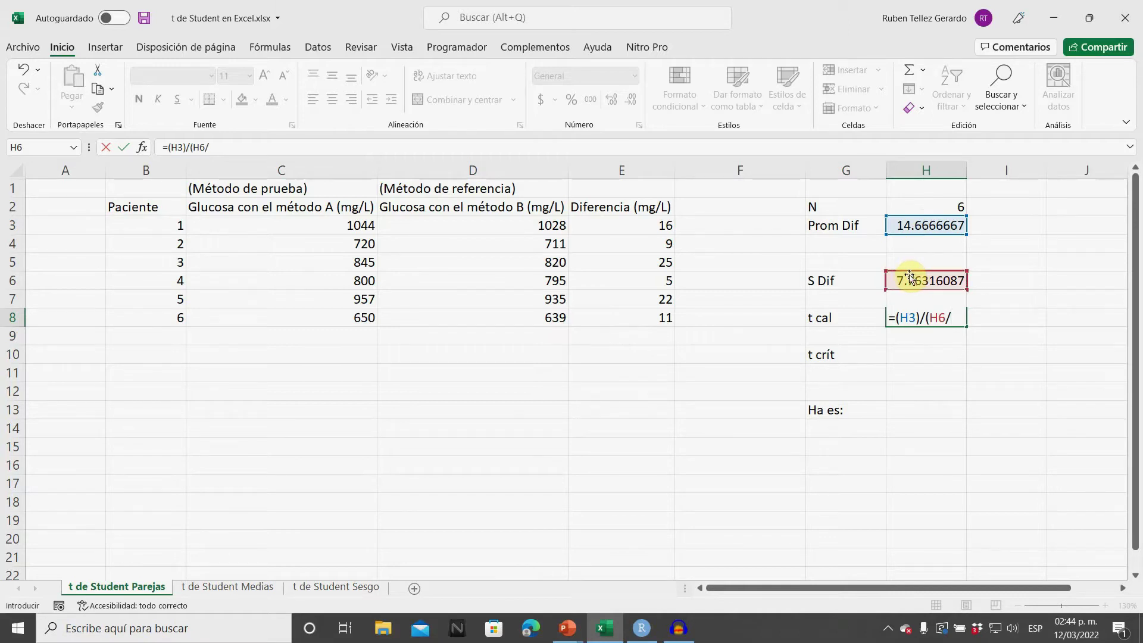
text(RA)
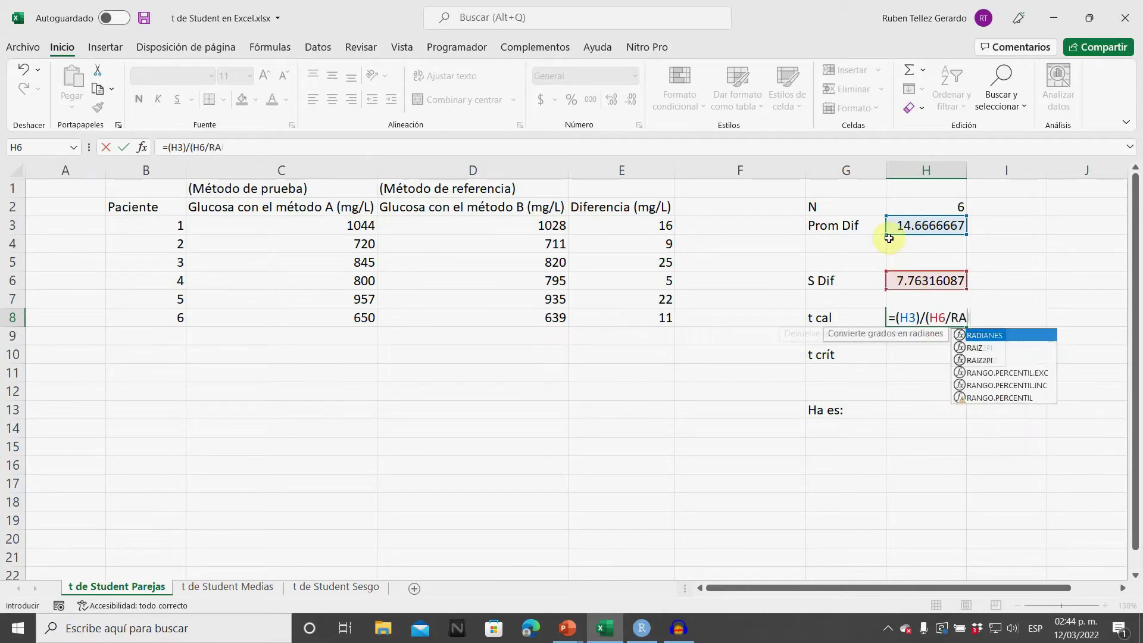
text(IZ()
click(941, 207)
text()))
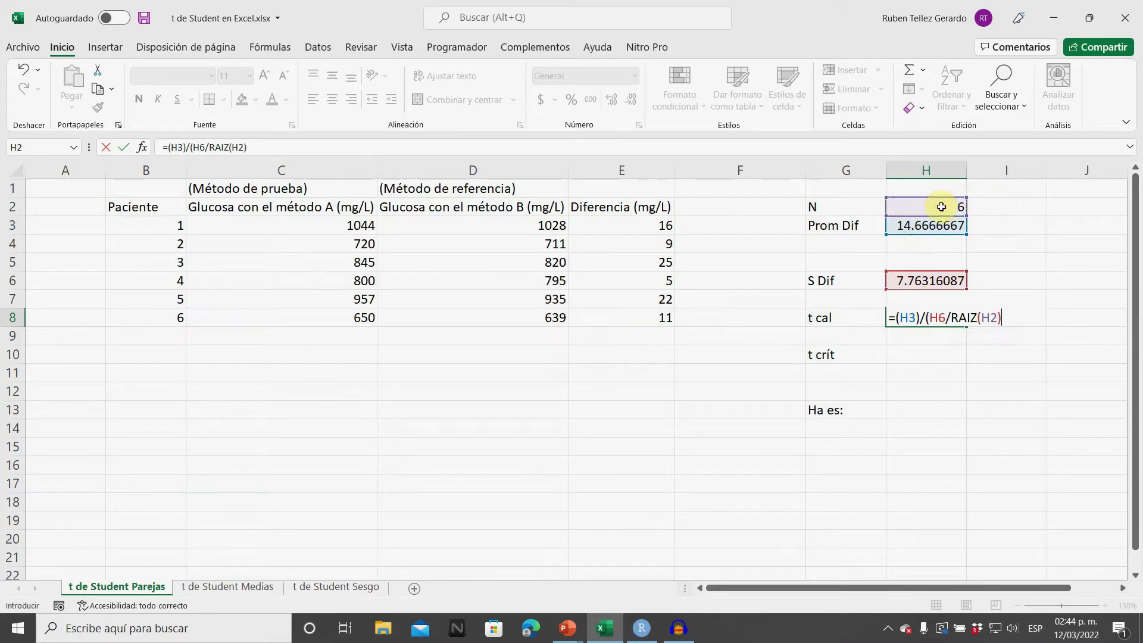
key(Return)
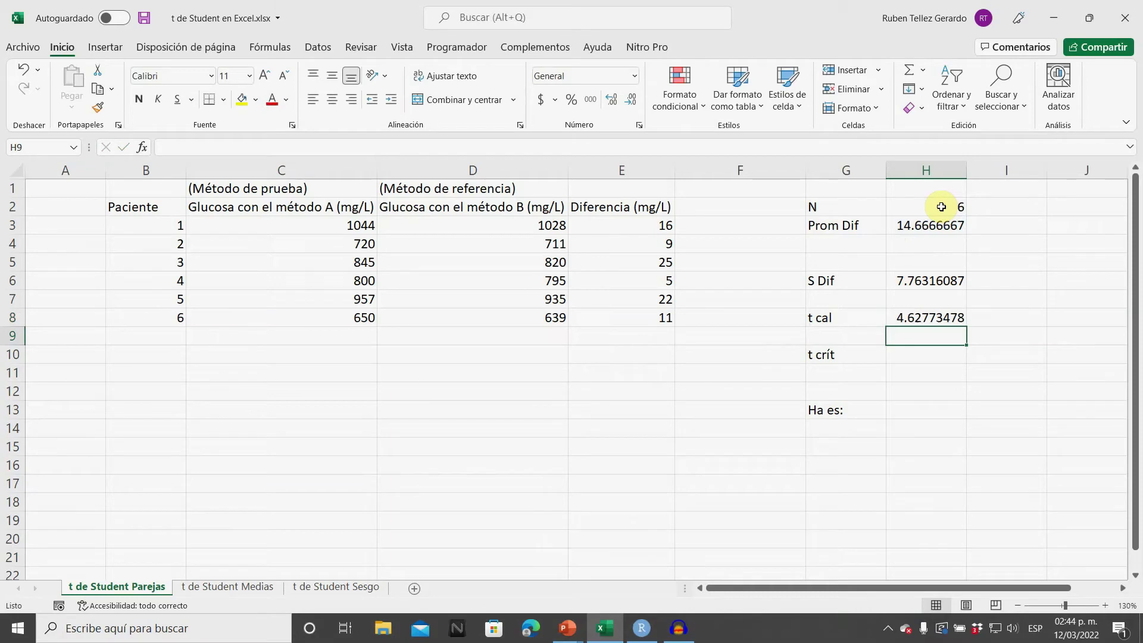
- Calculate the two-tailed critical t value in H10, beside t crít, with =INV.T.2C(0.05,(H2-1))
key(Down)
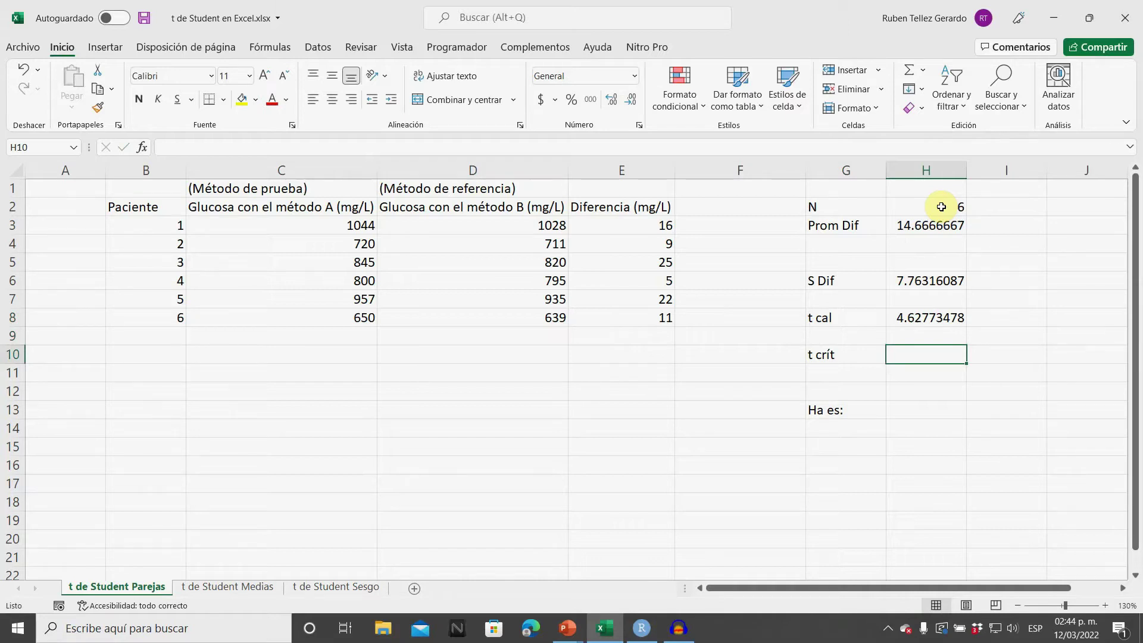
text(=)
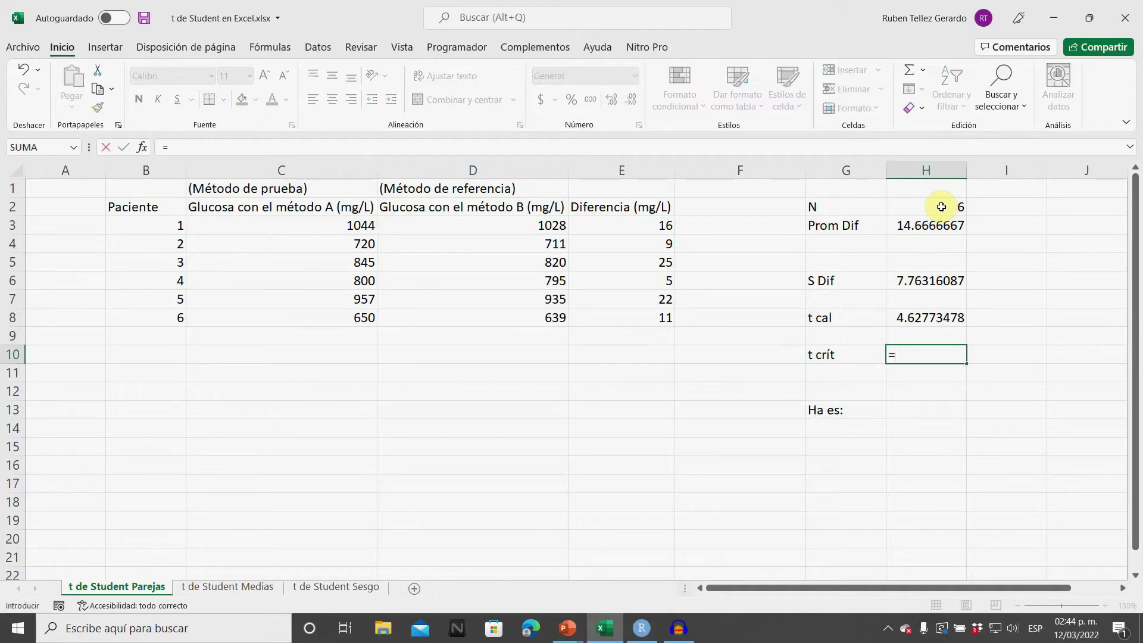
text(INV)
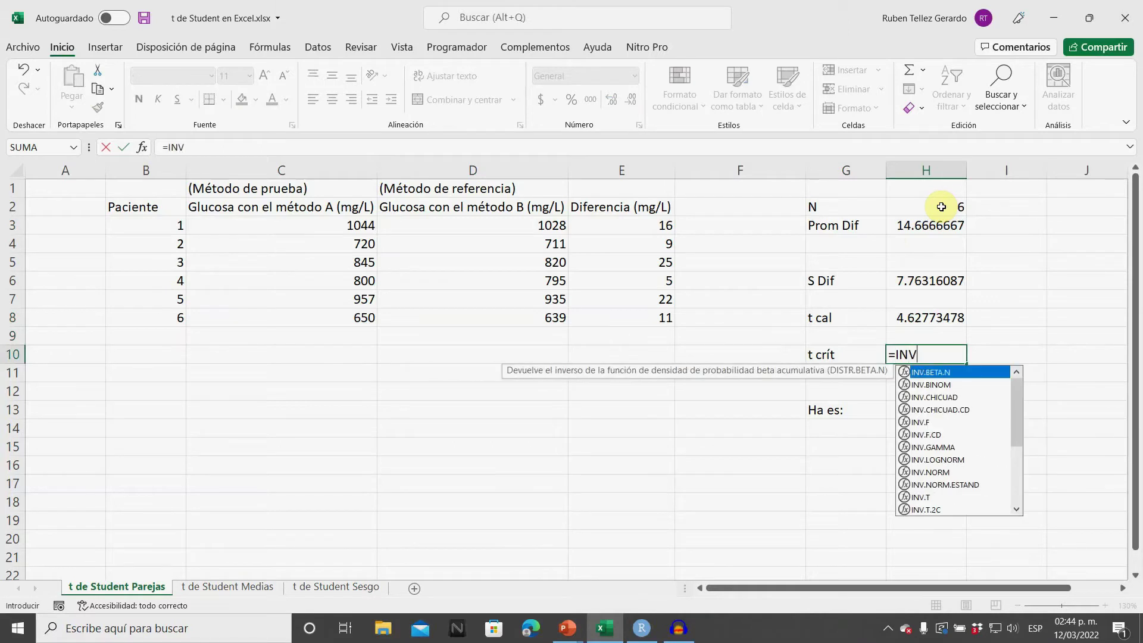
text(.)
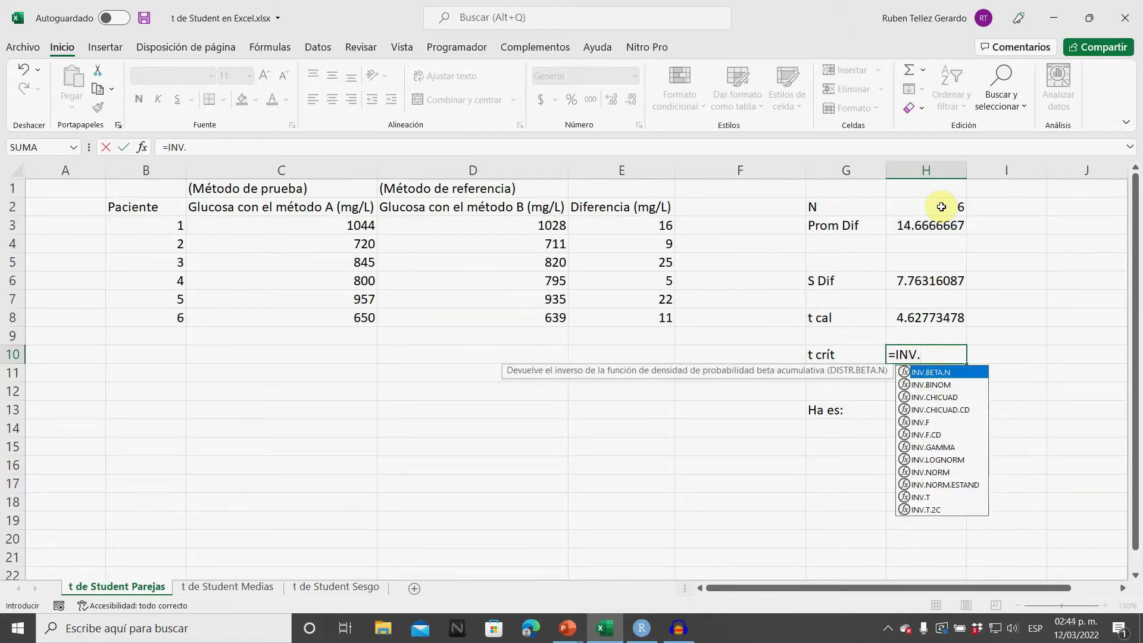
text(T)
key(Down)
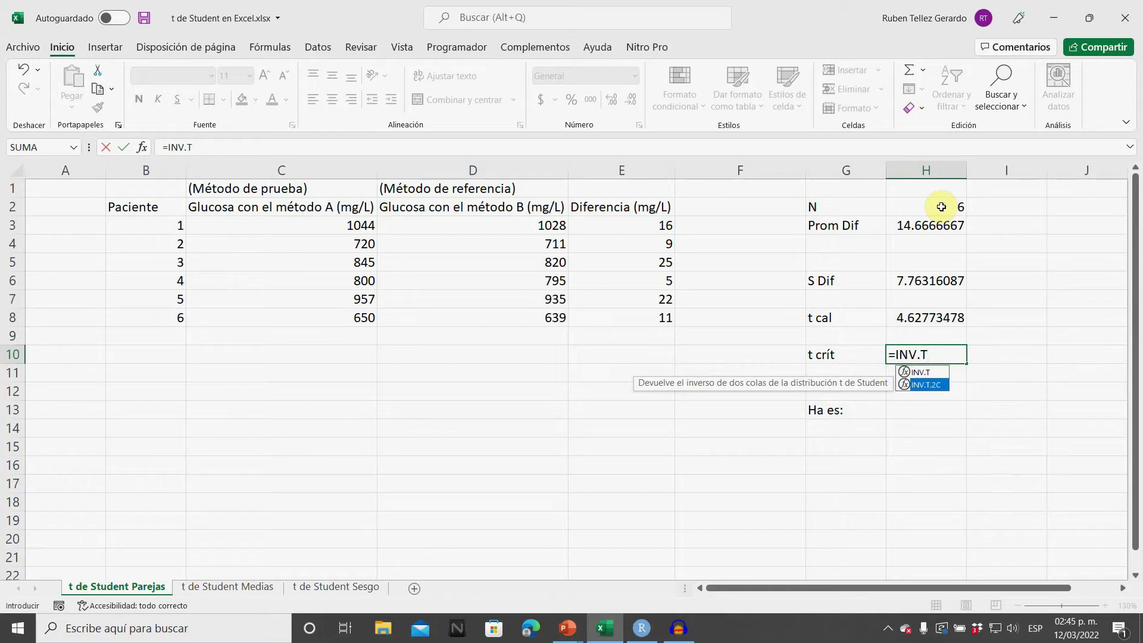
key(Tab)
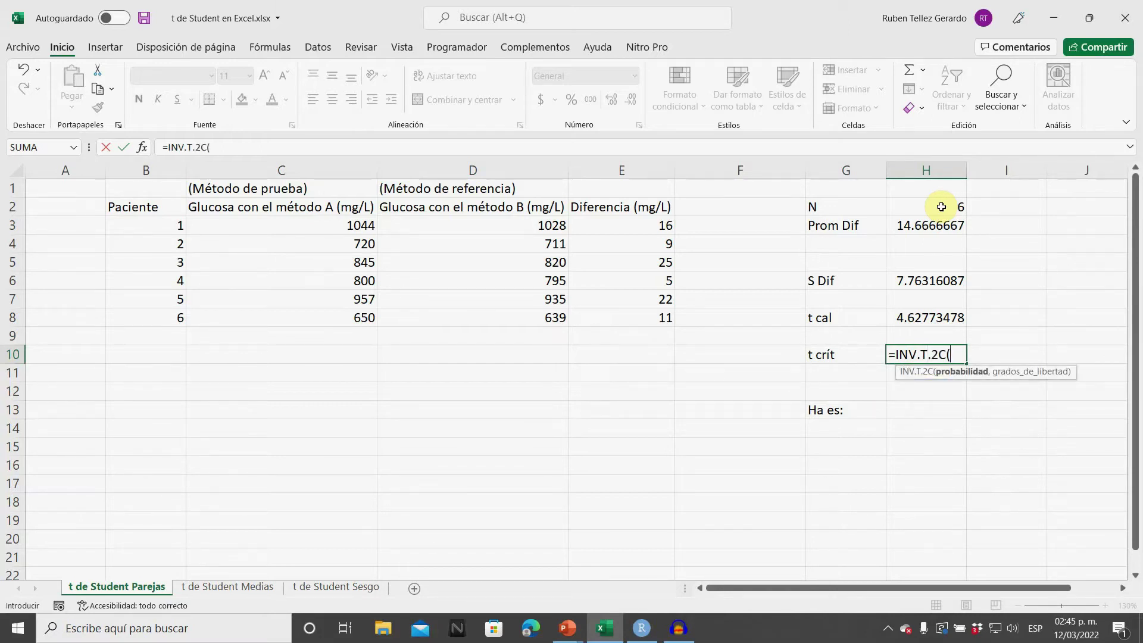
text(0.05,)
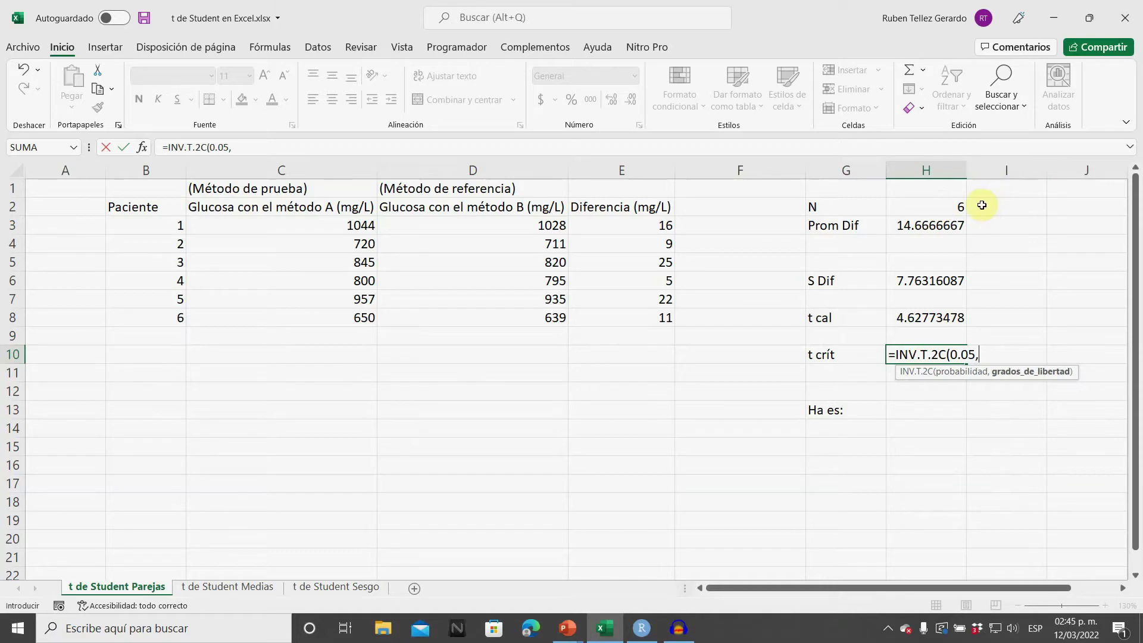
text(()
click(947, 207)
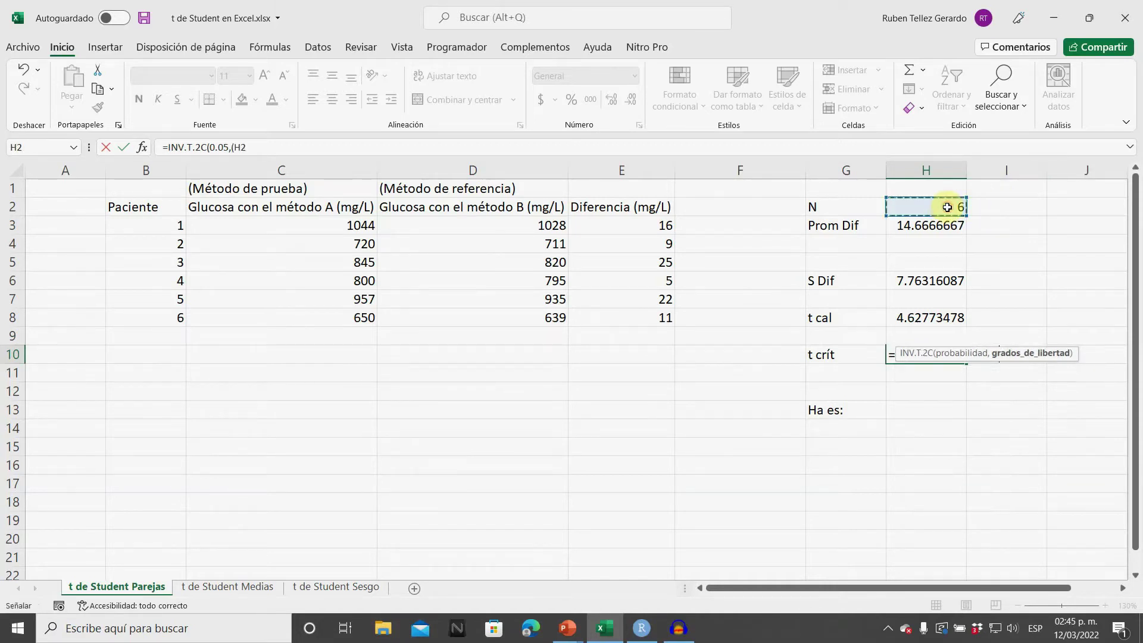
text(-1))
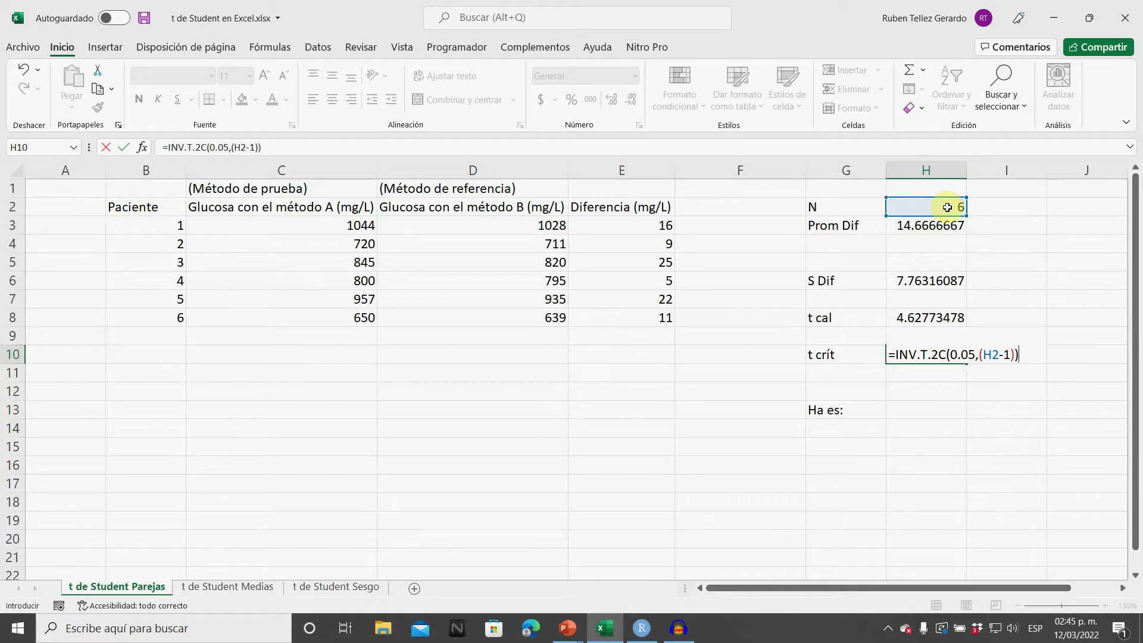
key(Return)
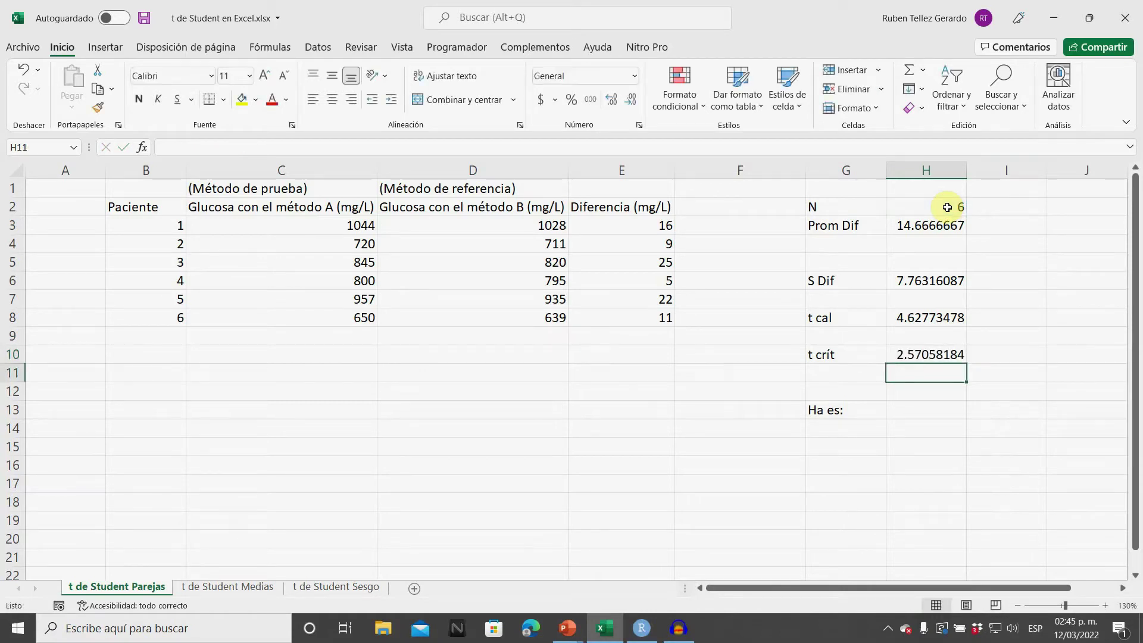
- Evaluate the alternative hypothesis in H13, beside Ha es:, with the comparison formula =H8>H10
key(Down)
key(Down)
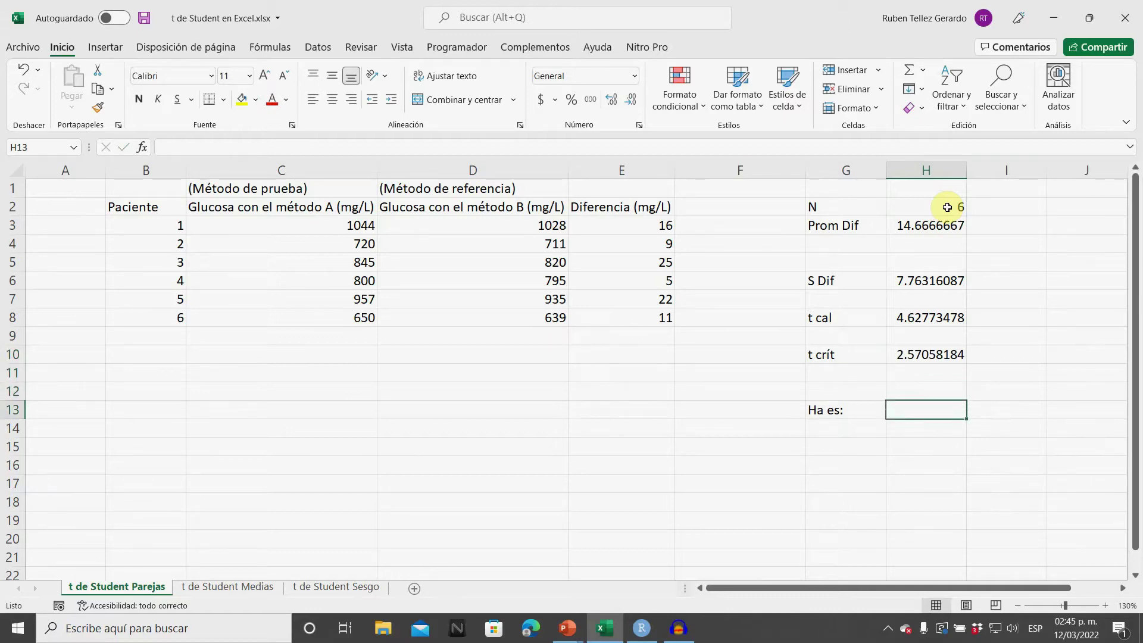
text(=)
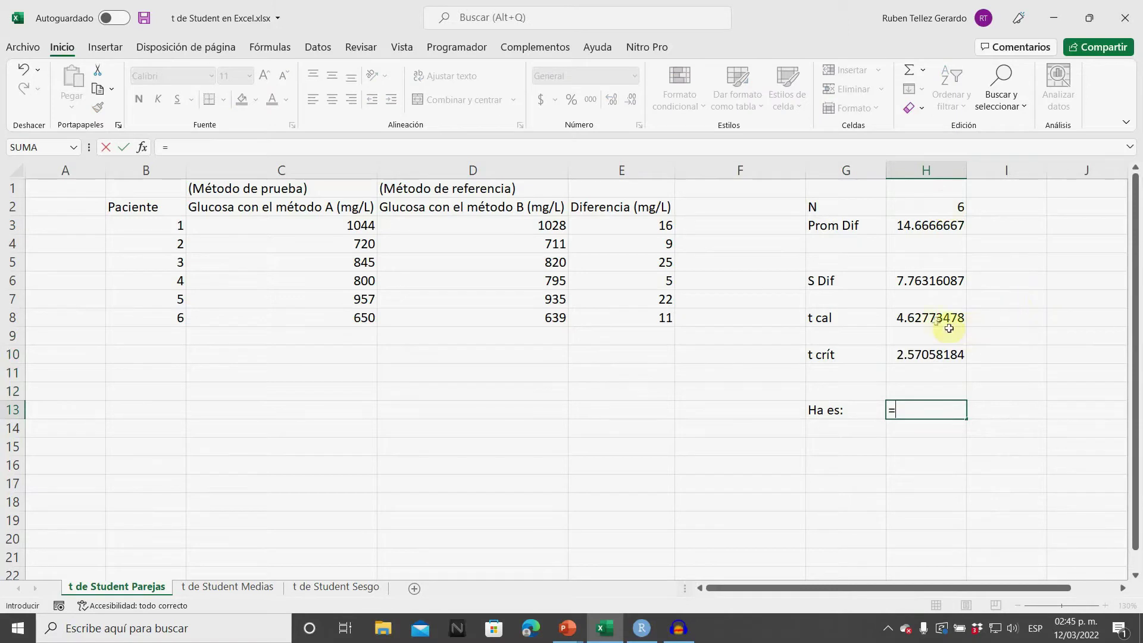
click(919, 315)
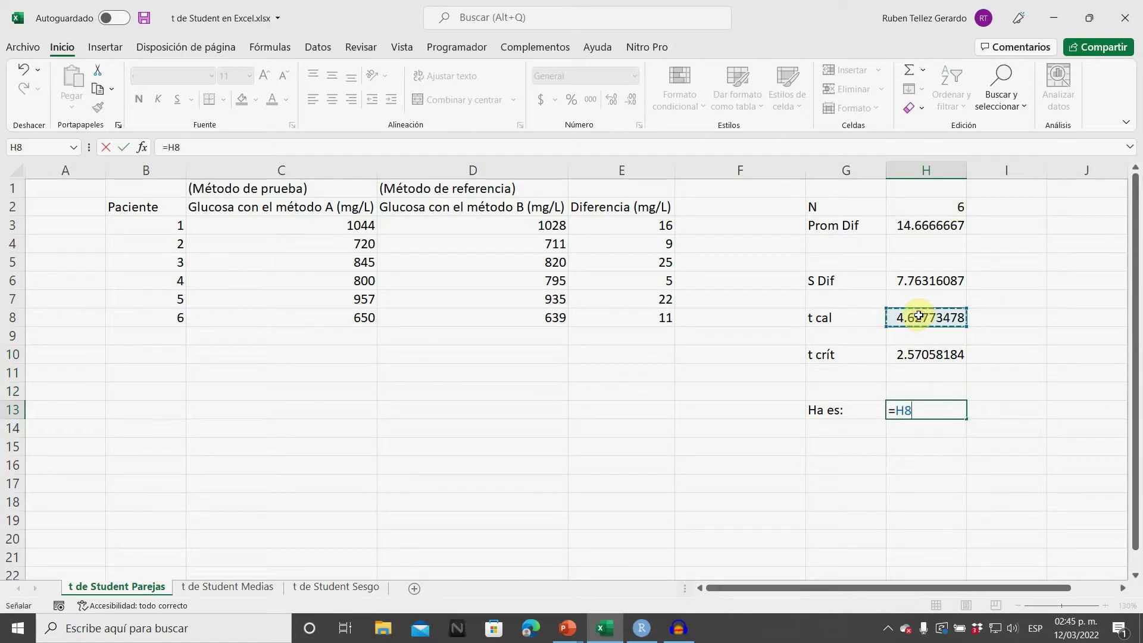
text(>)
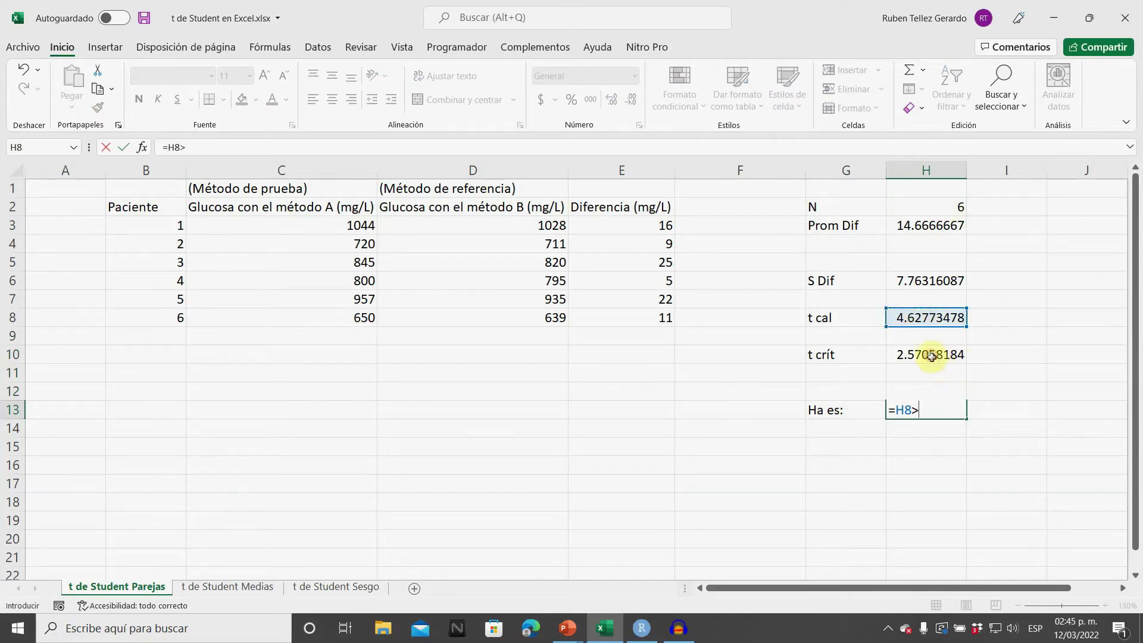
click(931, 355)
key(Return)
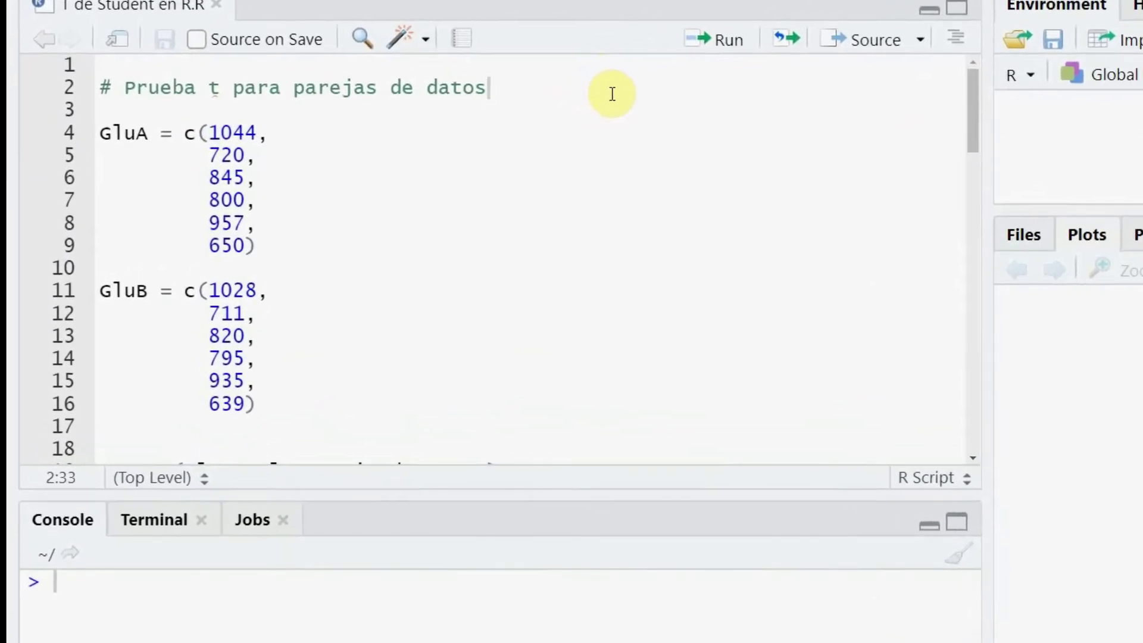
- In RStudio, run the script's GluA and GluB vector definitions to load both sets of glucose data
key(Down)
key(Down)
key(ctrl+Return)
key(ctrl+Return)
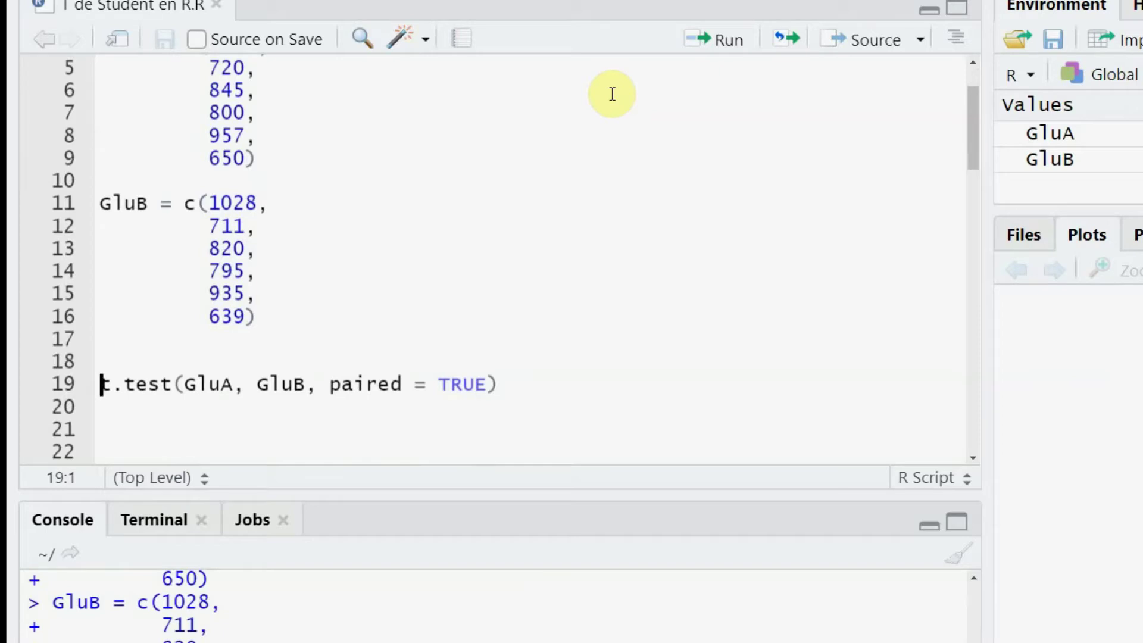
- Review the arguments of the paired test on line 19 and run t.test(GluA, GluB, paired = TRUE)
key(Right)
key(Right)
key(Right)
key(Right)
key(Right)
key(Right)
key(Right)
key(Right)
key(Right)
key(Right)
key(Right)
key(Right)
key(Right)
key(Right)
key(Right)
key(Right)
key(Right)
key(Right)
key(Right)
key(Right)
key(Right)
key(Right)
key(Right)
key(Right)
key(Right)
key(Right)
key(Right)
key(Right)
key(Right)
key(Right)
key(Right)
key(Right)
key(Right)
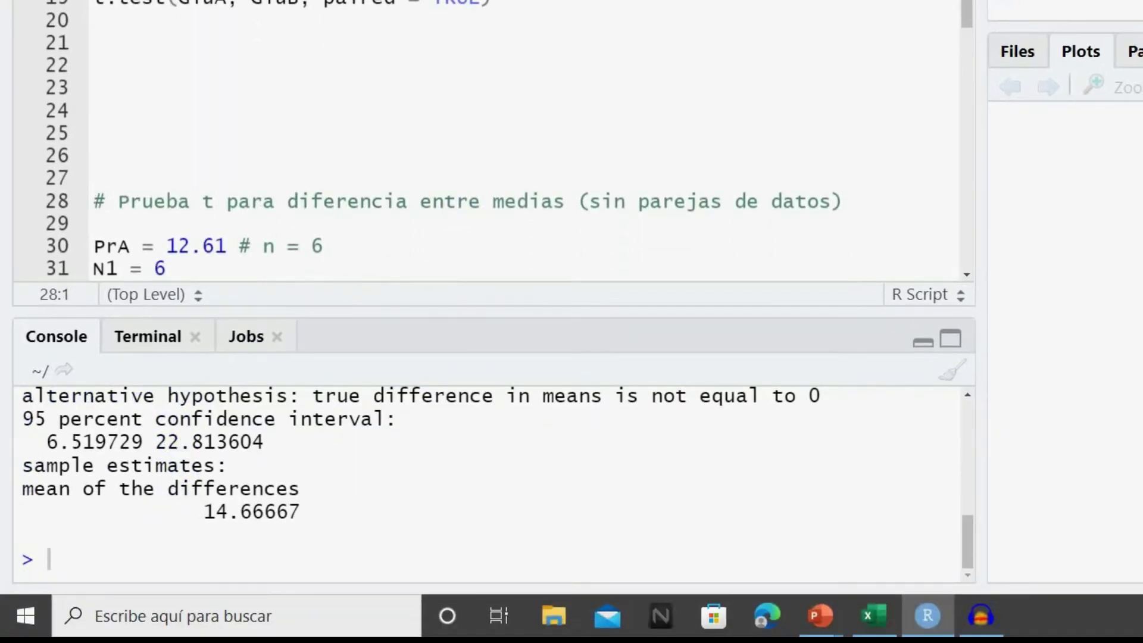
- Examine the t statistic, degrees of freedom and p-value in the console output of the paired t-test
scroll(494, 143, up, 2)
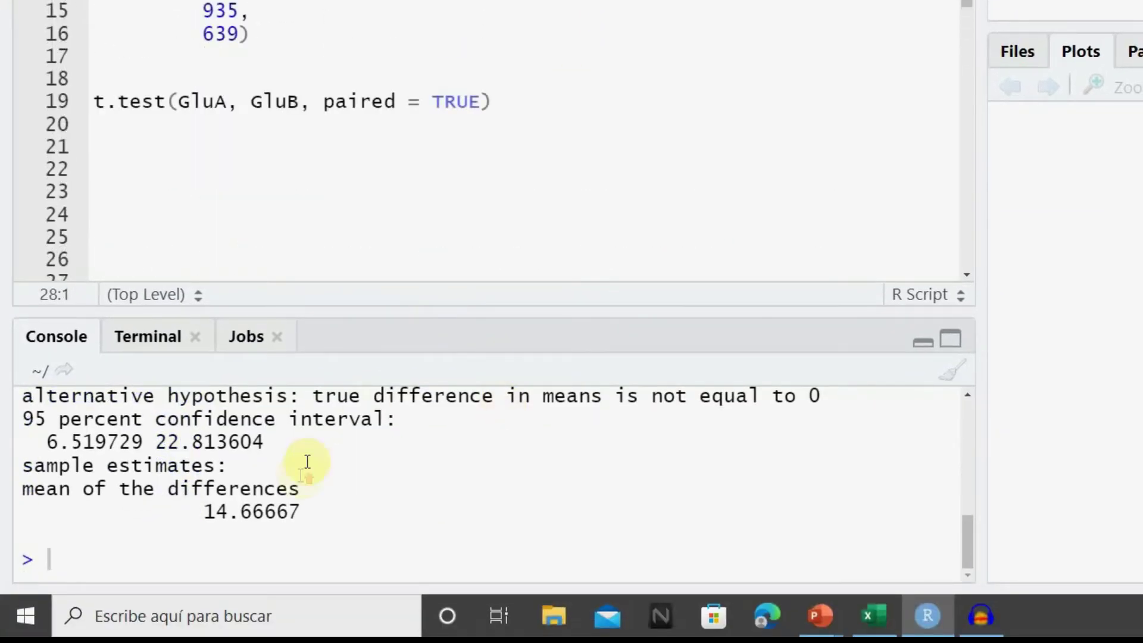
scroll(301, 459, up, 1)
drag(144, 424, 13, 423)
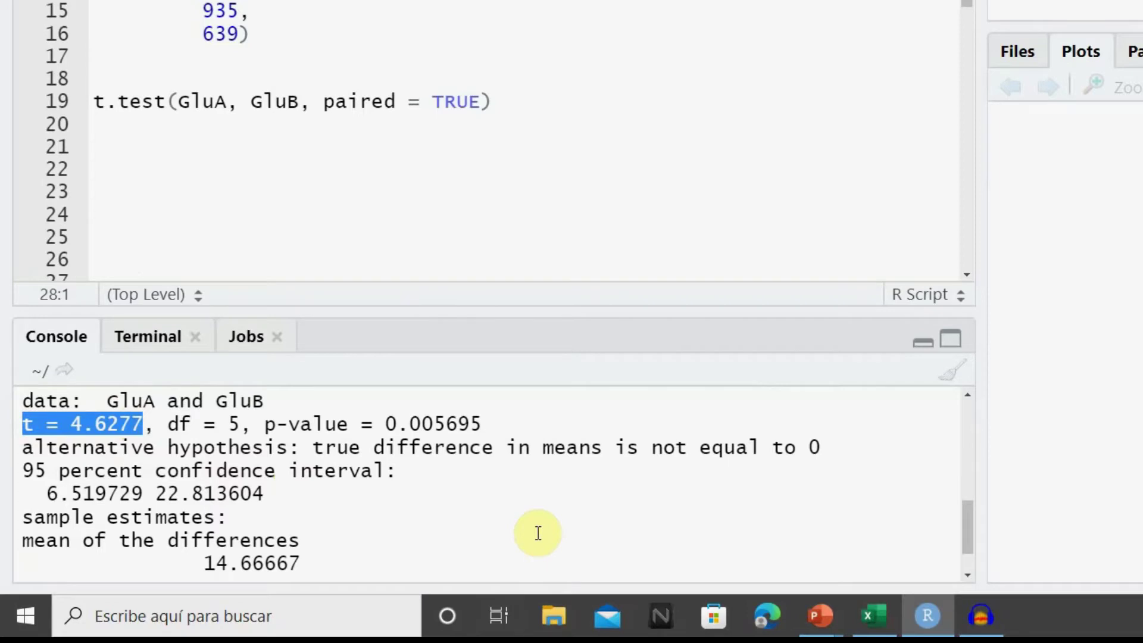
drag(168, 424, 238, 426)
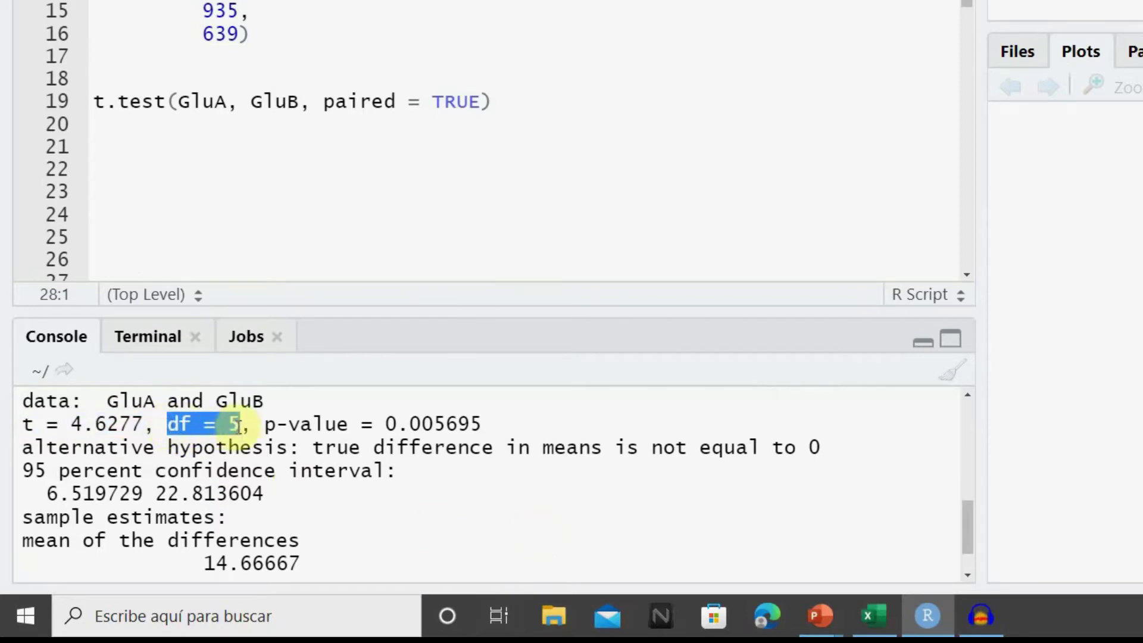
click(446, 534)
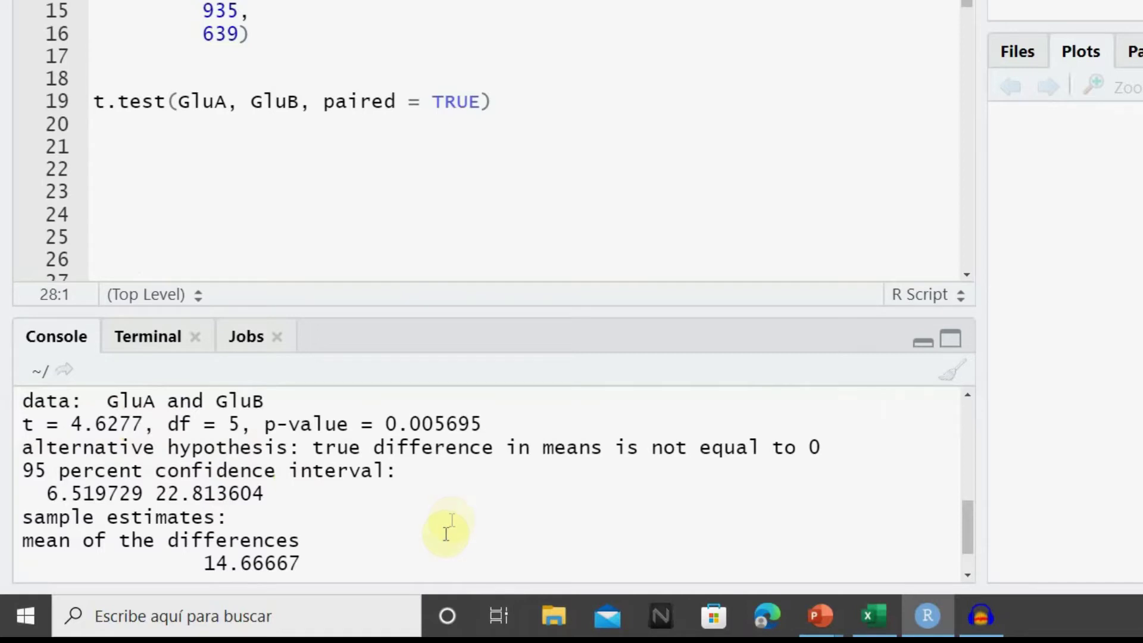
drag(264, 424, 500, 428)
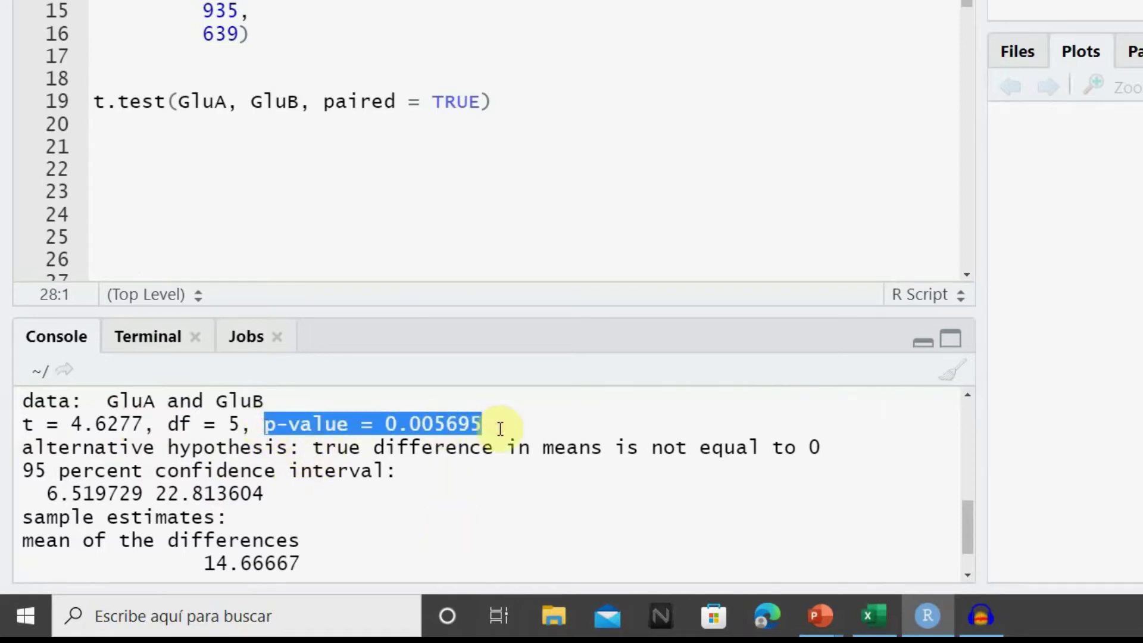